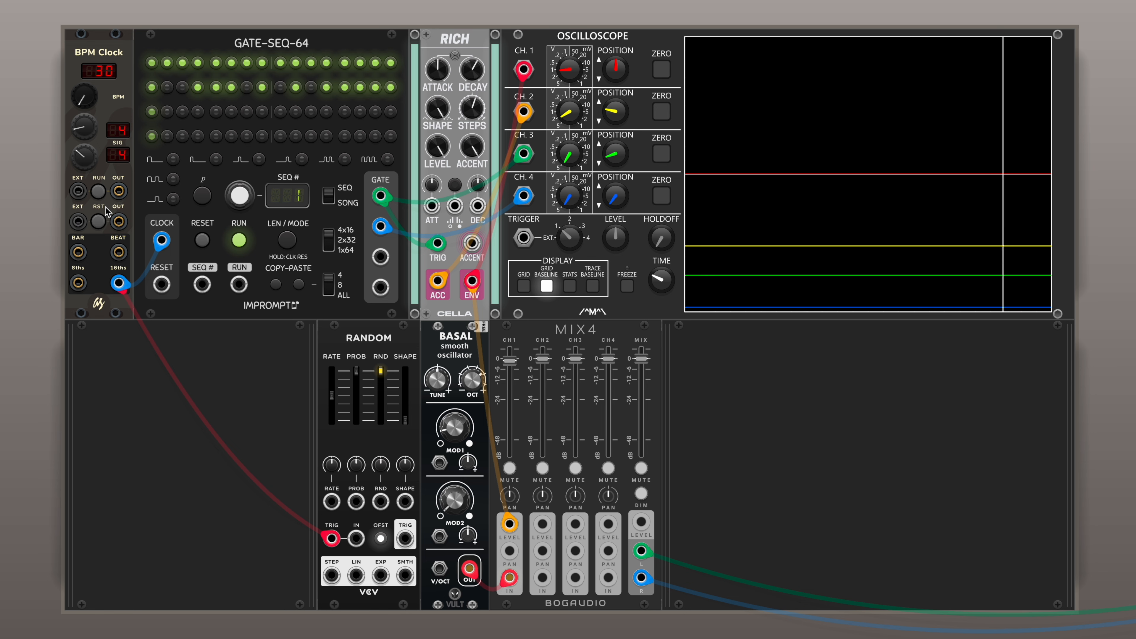
Start the BPM Clock and try the envelope shape control on the Rich module
{"action": "left_click", "coordinate": [99, 191]}
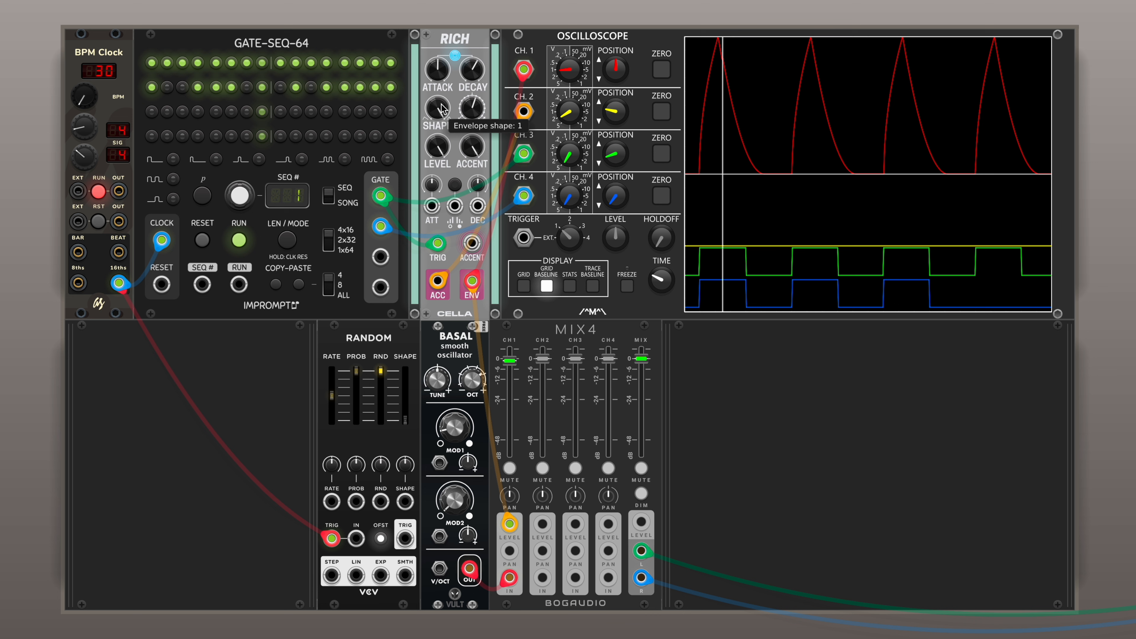
{"action": "mouse_move", "coordinate": [438, 109]}
{"action": "left_mouse_down"}
{"action": "mouse_move", "coordinate": [437, 152]}
{"action": "mouse_move", "coordinate": [438, 119]}
{"action": "left_mouse_up"}
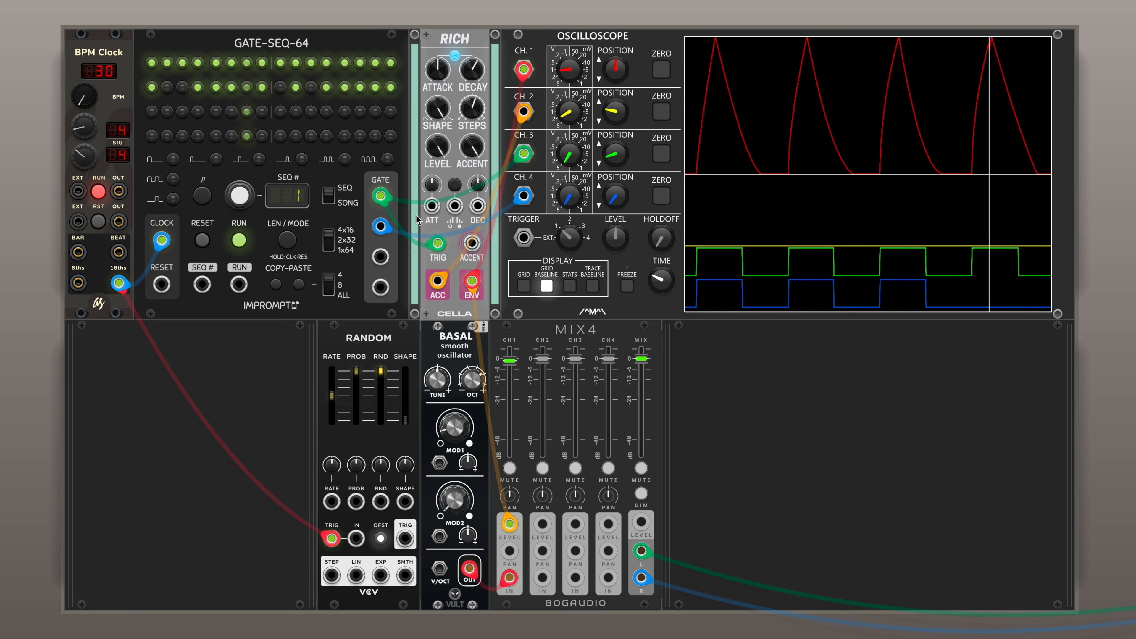
Set Rich's attack curve to Exponential and its exponent function to Quartic
{"action": "right_click", "coordinate": [455, 245]}
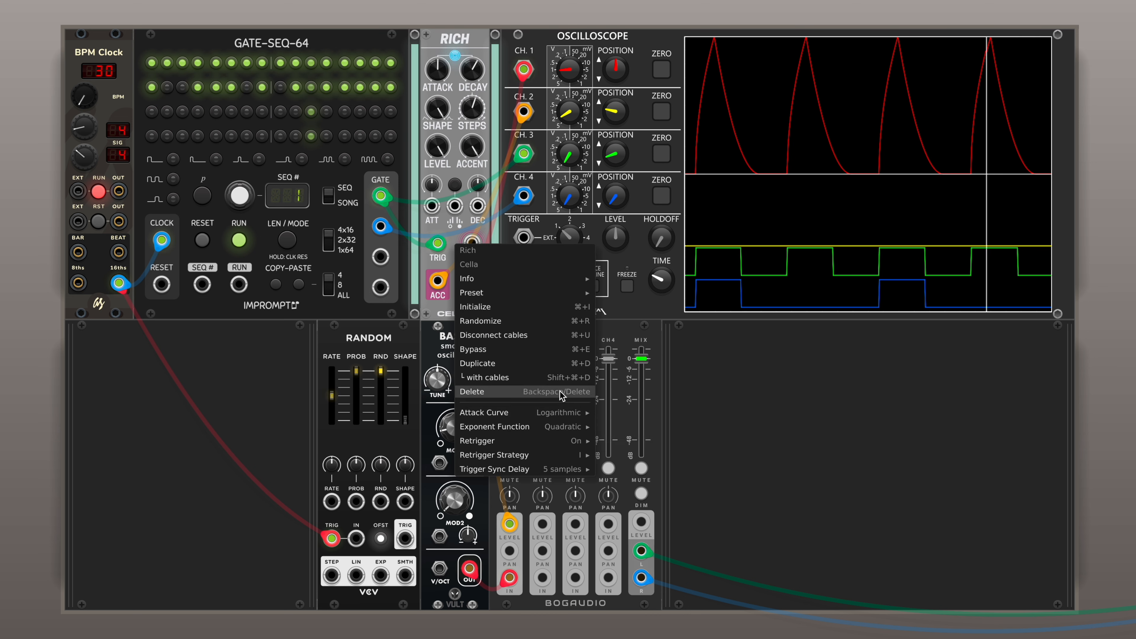
{"action": "mouse_move", "coordinate": [558, 412]}
{"action": "left_click", "coordinate": [623, 427]}
{"action": "right_click", "coordinate": [476, 53]}
{"action": "mouse_move", "coordinate": [559, 234]}
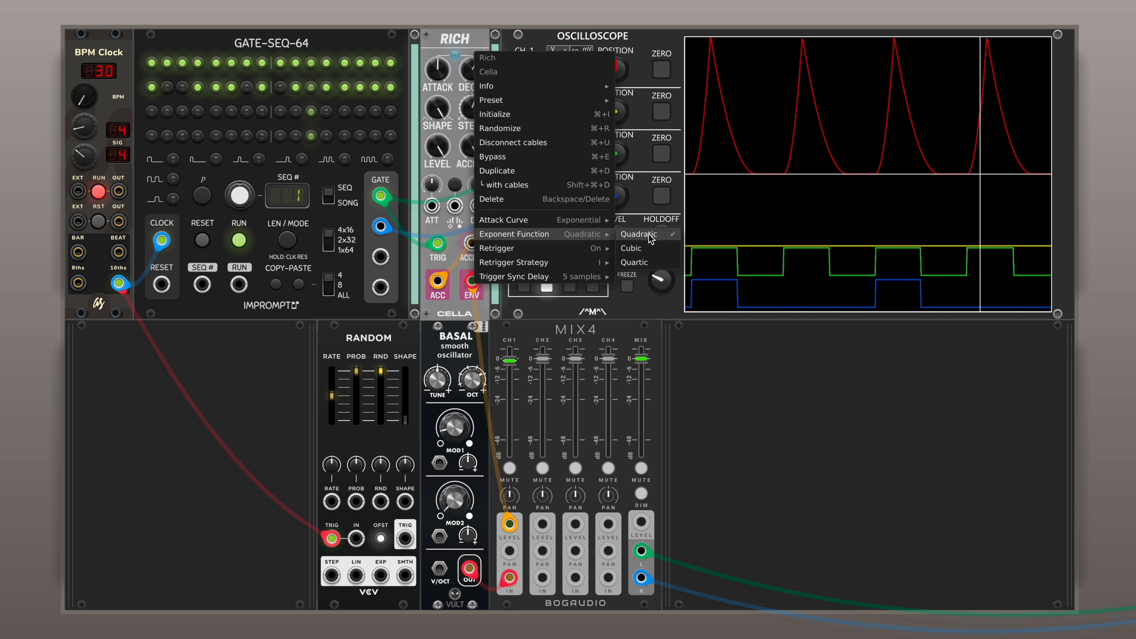
{"action": "left_click", "coordinate": [637, 262]}
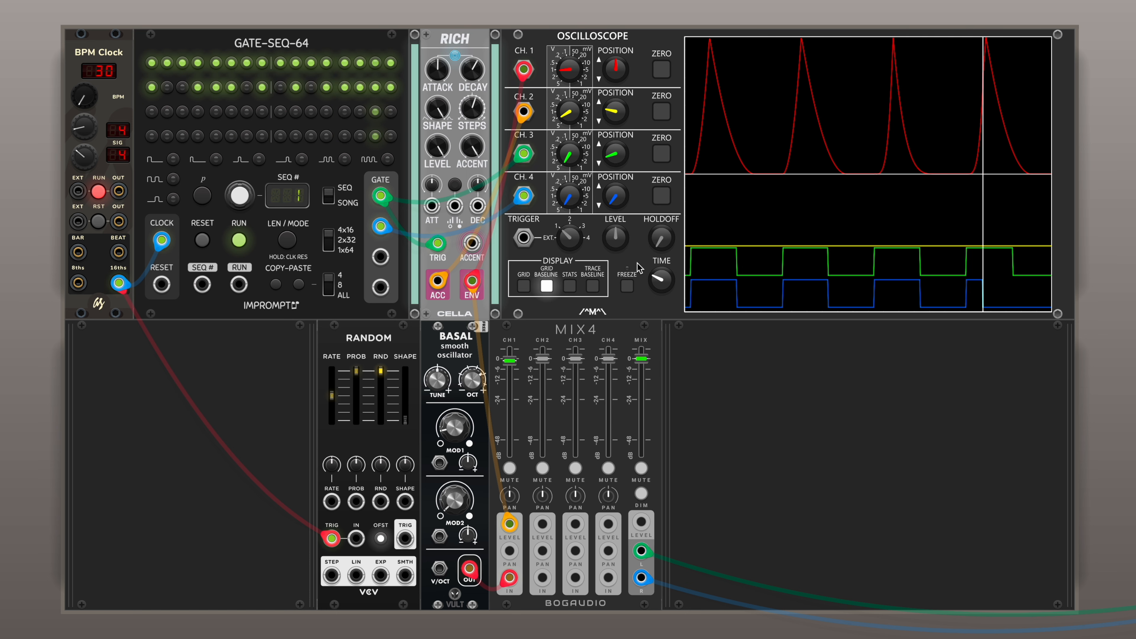
Switch Rich's attack curve to Logarithmic
{"action": "right_click", "coordinate": [466, 47]}
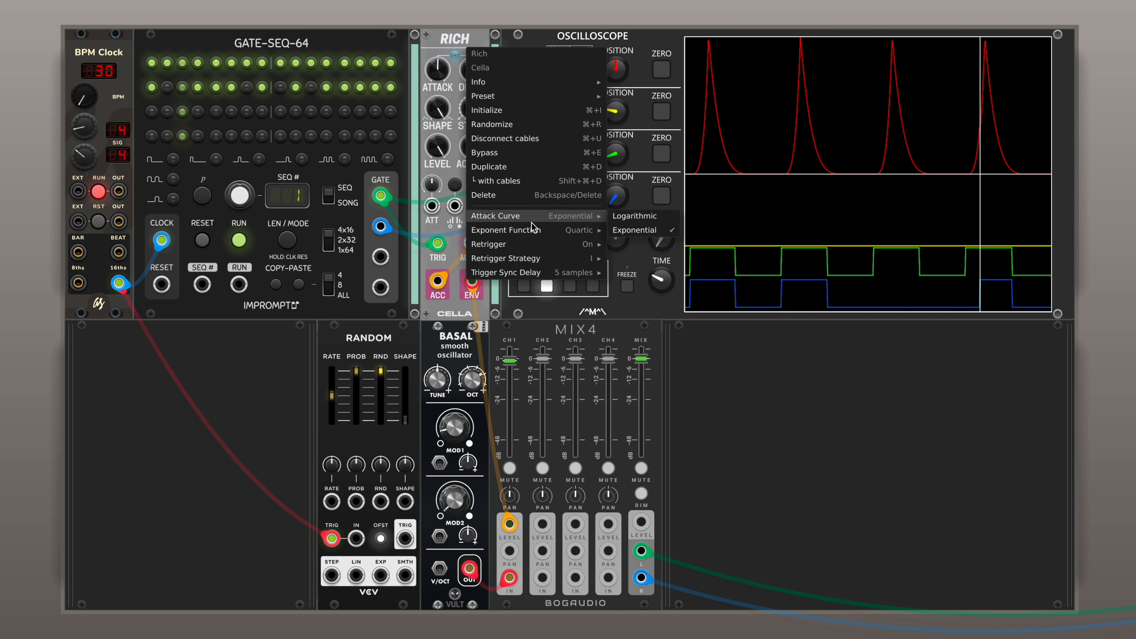
{"action": "left_click", "coordinate": [461, 37]}
{"action": "right_click", "coordinate": [460, 33]}
{"action": "mouse_move", "coordinate": [573, 202]}
{"action": "left_click", "coordinate": [618, 202]}
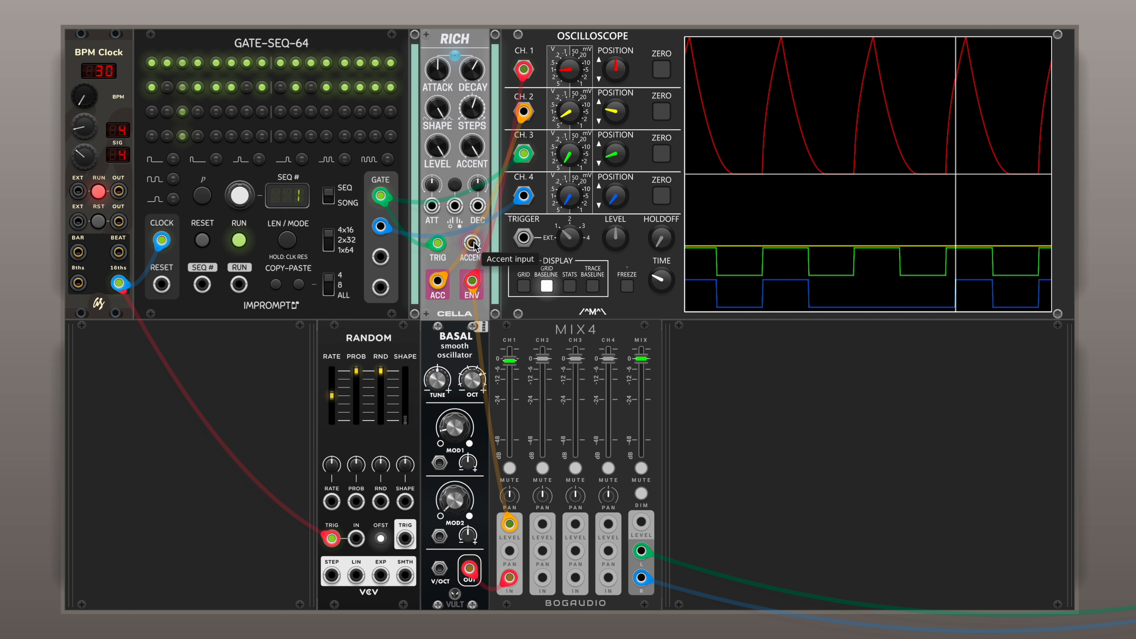
Patch the second GATE-SEQ-64 gate output into Rich's accent input and lower the base level to about half
{"action": "left_click_drag", "start_coordinate": [474, 245], "coordinate": [381, 226]}
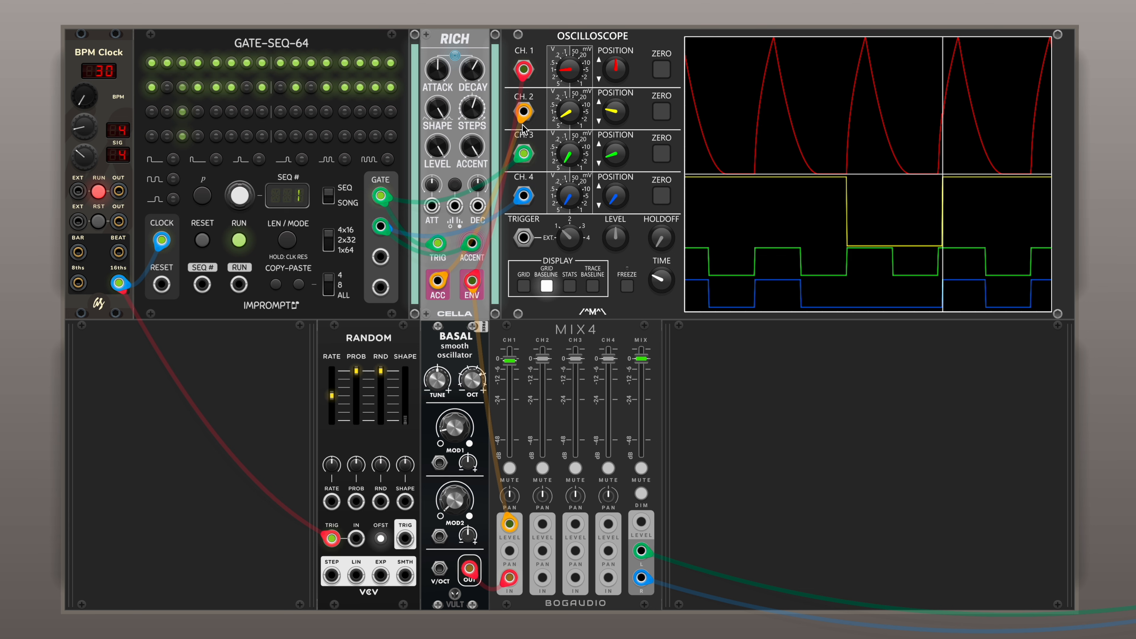
{"action": "mouse_move", "coordinate": [476, 150]}
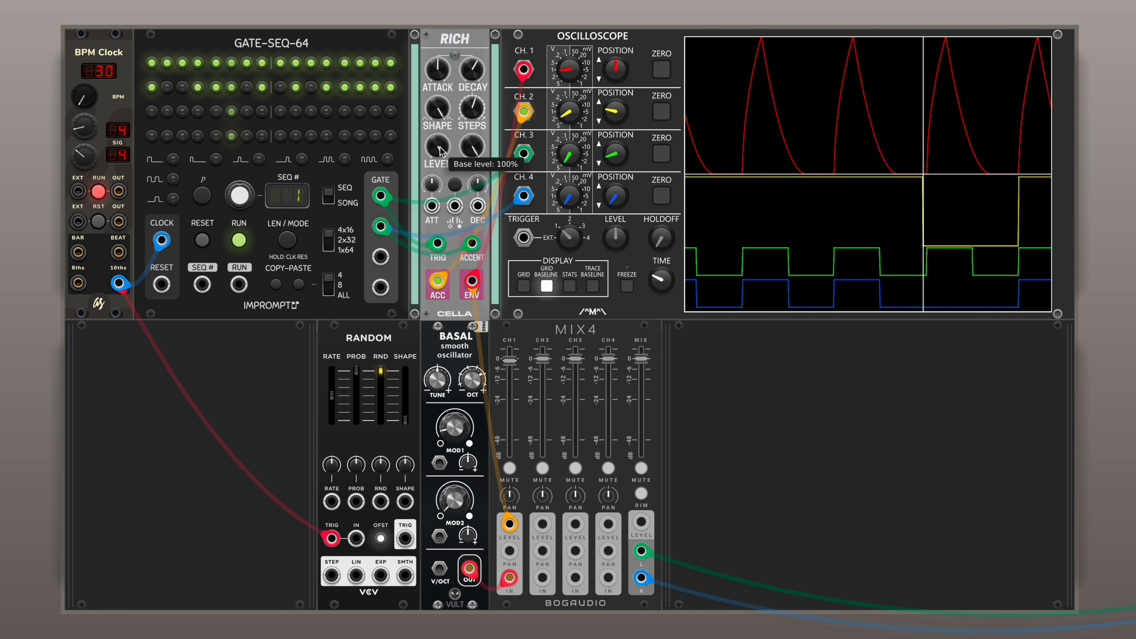
{"action": "left_click_drag", "start_coordinate": [447, 150], "coordinate": [447, 183]}
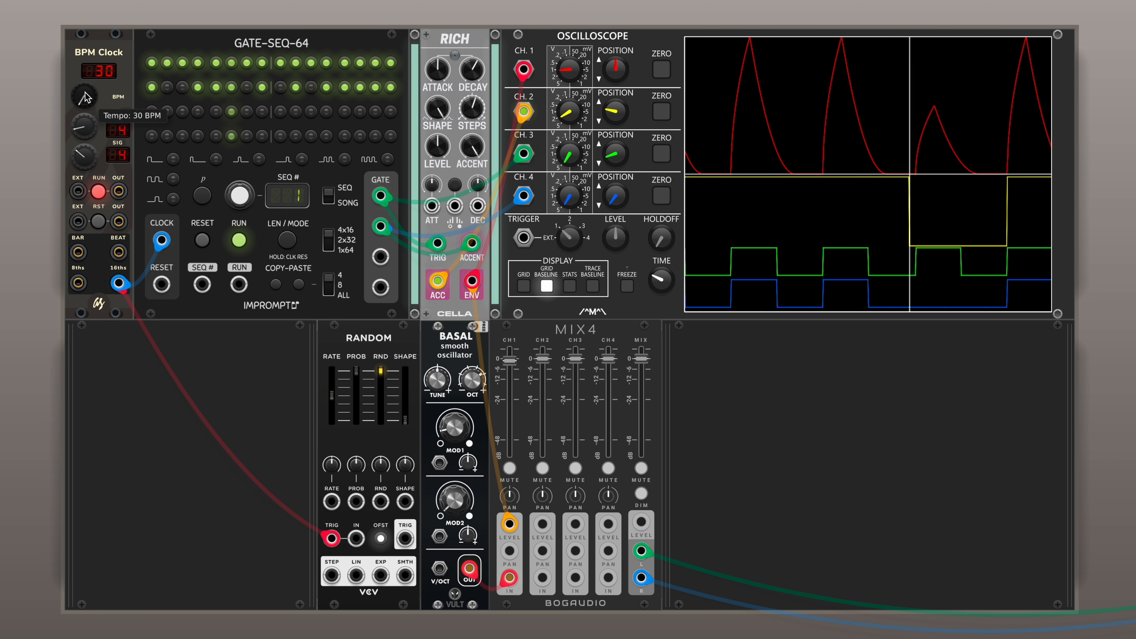
Raise the clock tempo to 120 BPM and shorten Rich's attack time
{"action": "left_click_drag", "start_coordinate": [84, 96], "coordinate": [84, 62]}
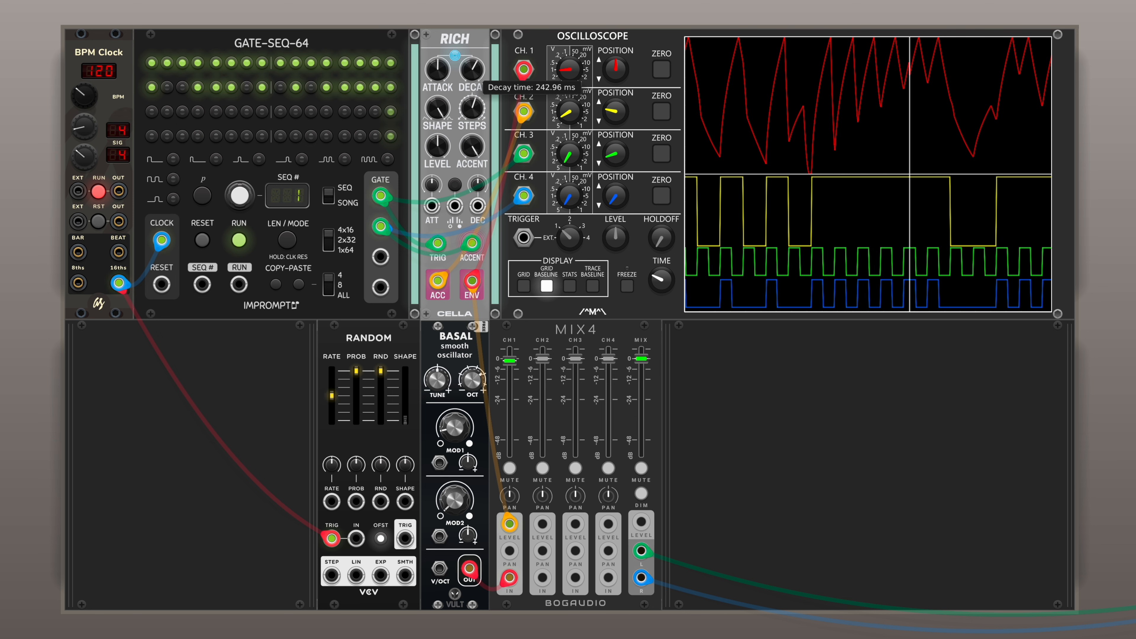
{"action": "left_click_drag", "start_coordinate": [438, 70], "coordinate": [439, 145]}
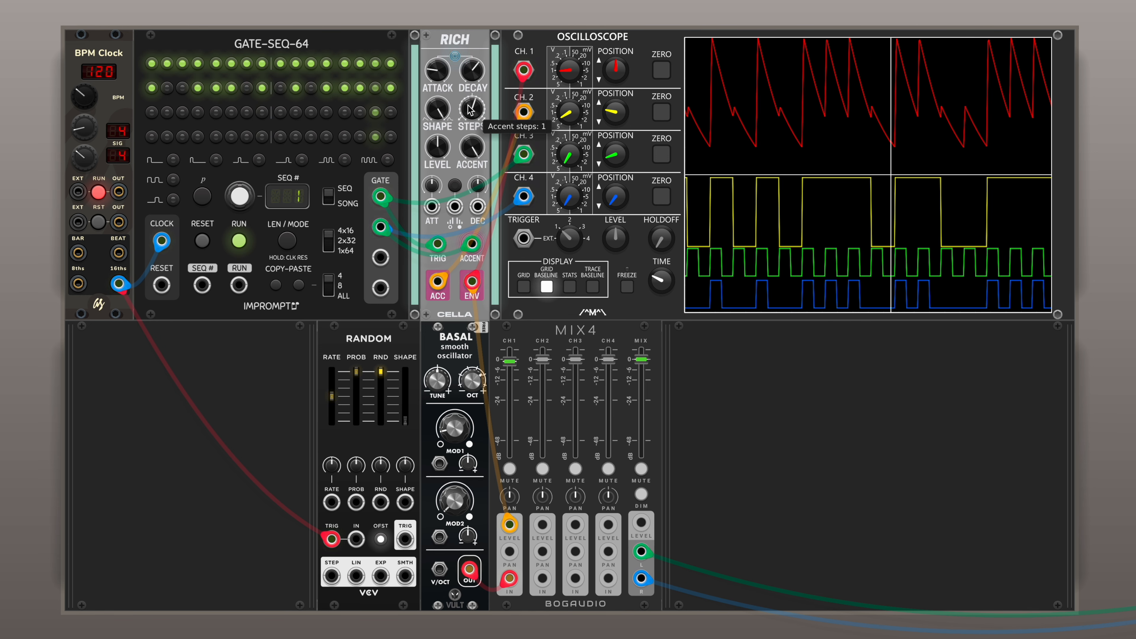
Set Rich's accent steps to 3 and switch the accent step mode from ascending to descending
{"action": "mouse_move", "coordinate": [473, 149]}
{"action": "mouse_move", "coordinate": [477, 122]}
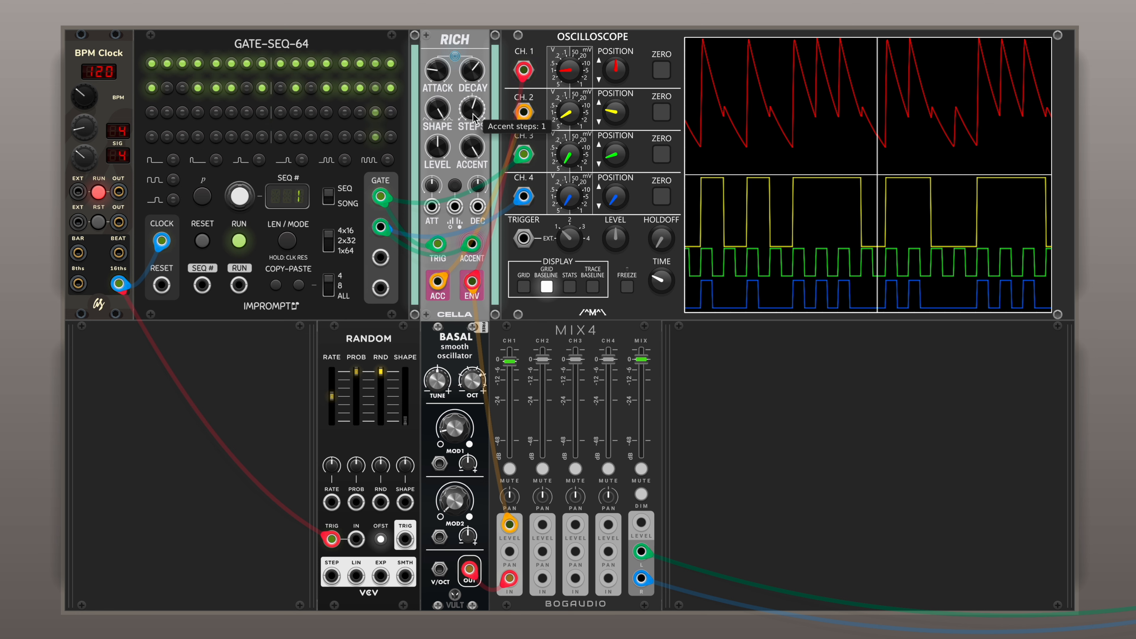
{"action": "left_click_drag", "start_coordinate": [474, 117], "coordinate": [475, 105]}
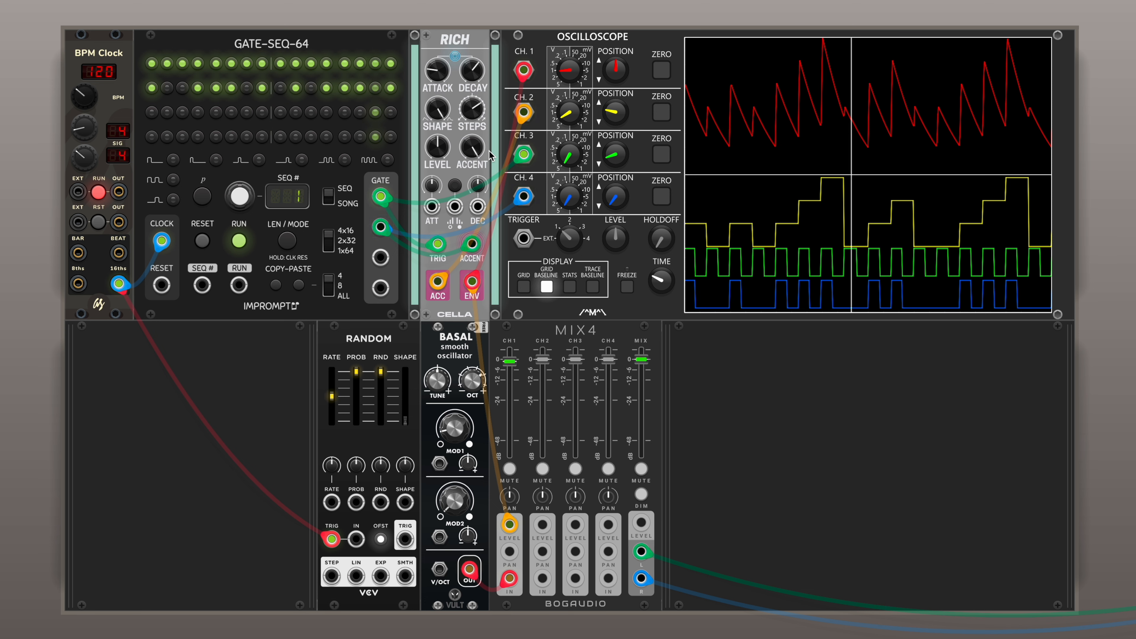
{"action": "left_click", "coordinate": [455, 186]}
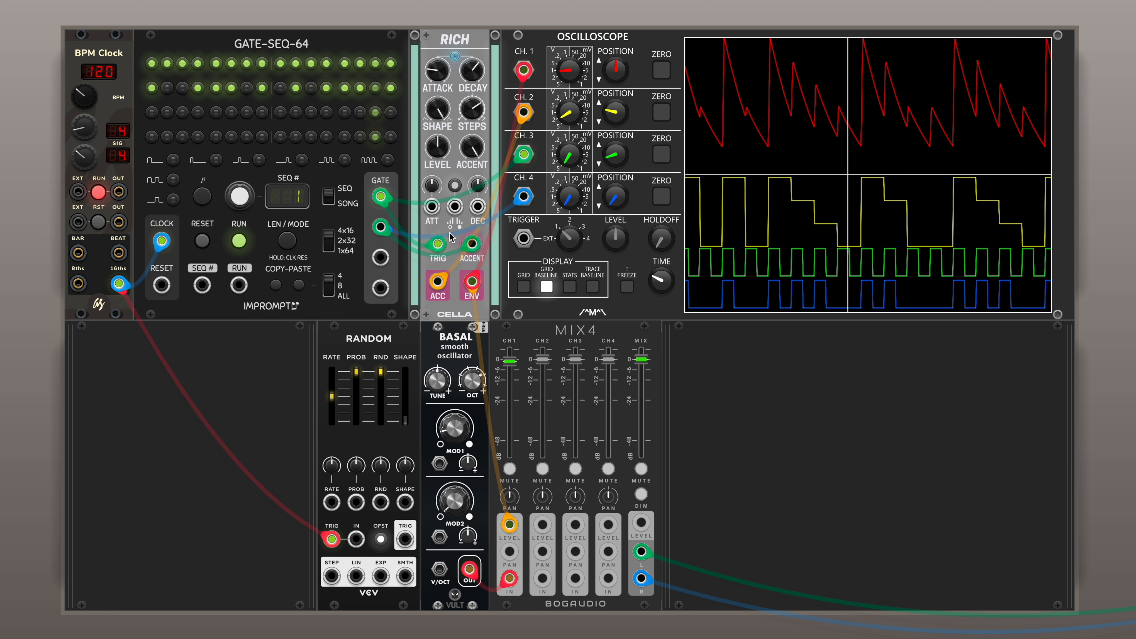
{"action": "scroll", "coordinate": [450, 232], "scroll_direction": "down", "scroll_amount": 1}
Set Rich's base level to 100%, lower the accent level to about 70% and adjust the accent steps
{"action": "mouse_move", "coordinate": [473, 102]}
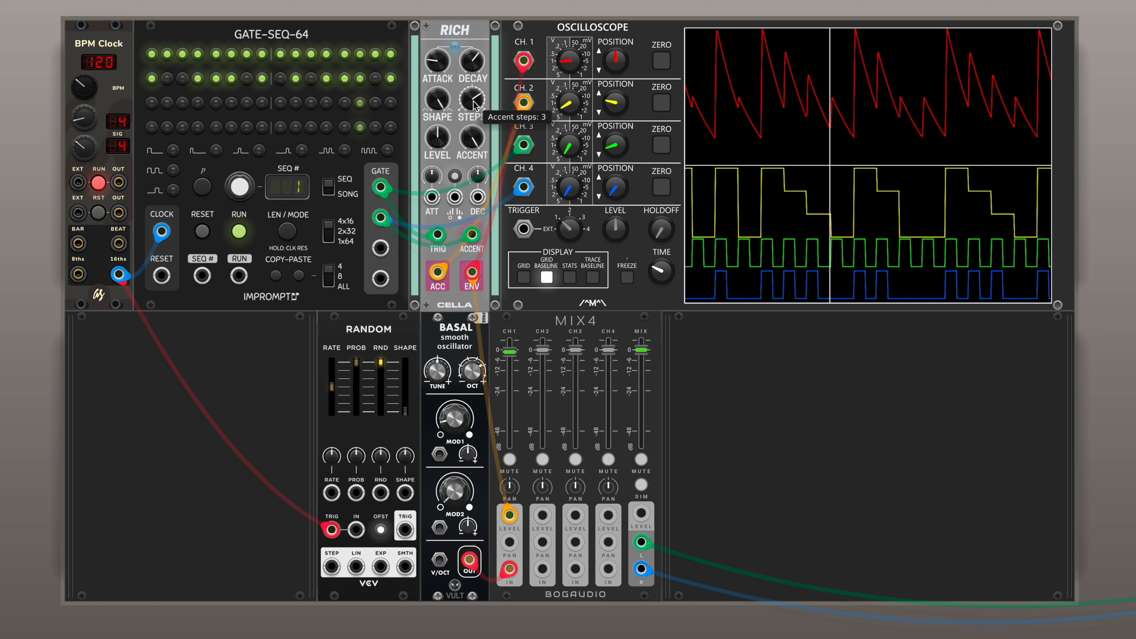
{"action": "mouse_move", "coordinate": [437, 141]}
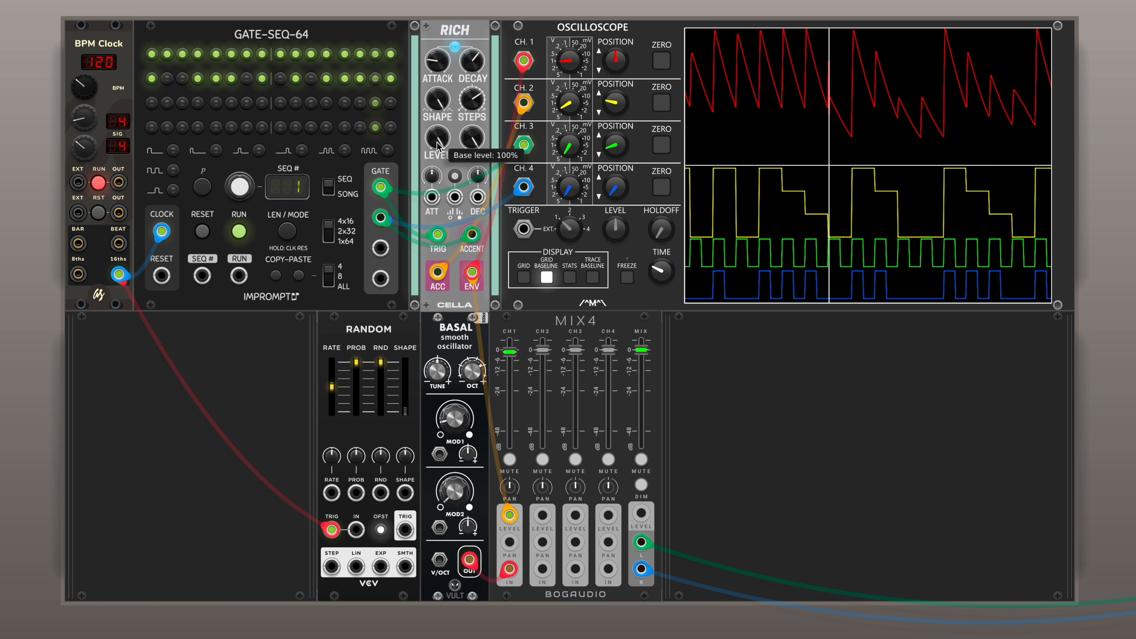
{"action": "mouse_move", "coordinate": [478, 174]}
{"action": "mouse_move", "coordinate": [476, 140]}
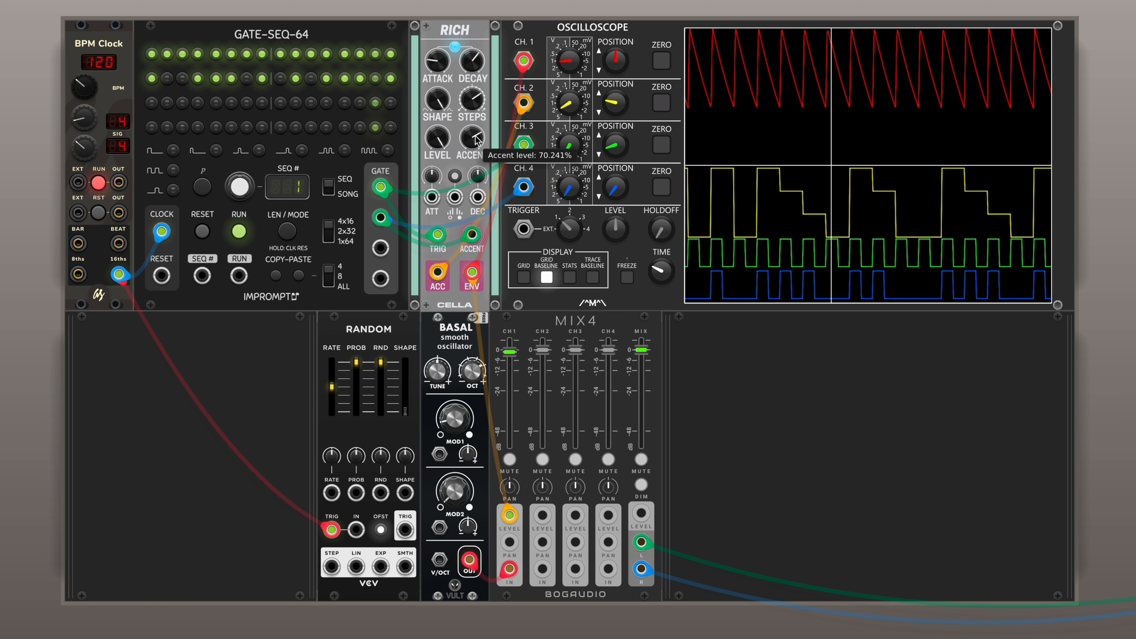
{"action": "mouse_move", "coordinate": [473, 100]}
{"action": "left_click_drag", "start_coordinate": [473, 100], "coordinate": [476, 102]}
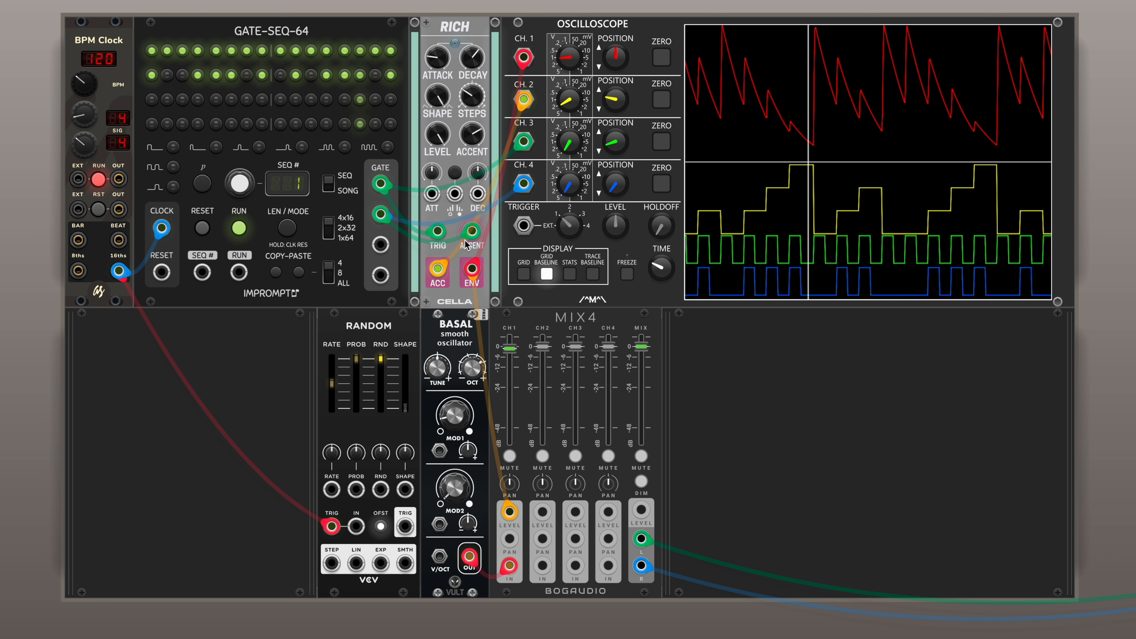
Unplug the cable from Rich's accent input, lower the base level to about 71% and set the accent steps to 1
{"action": "mouse_move", "coordinate": [476, 236]}
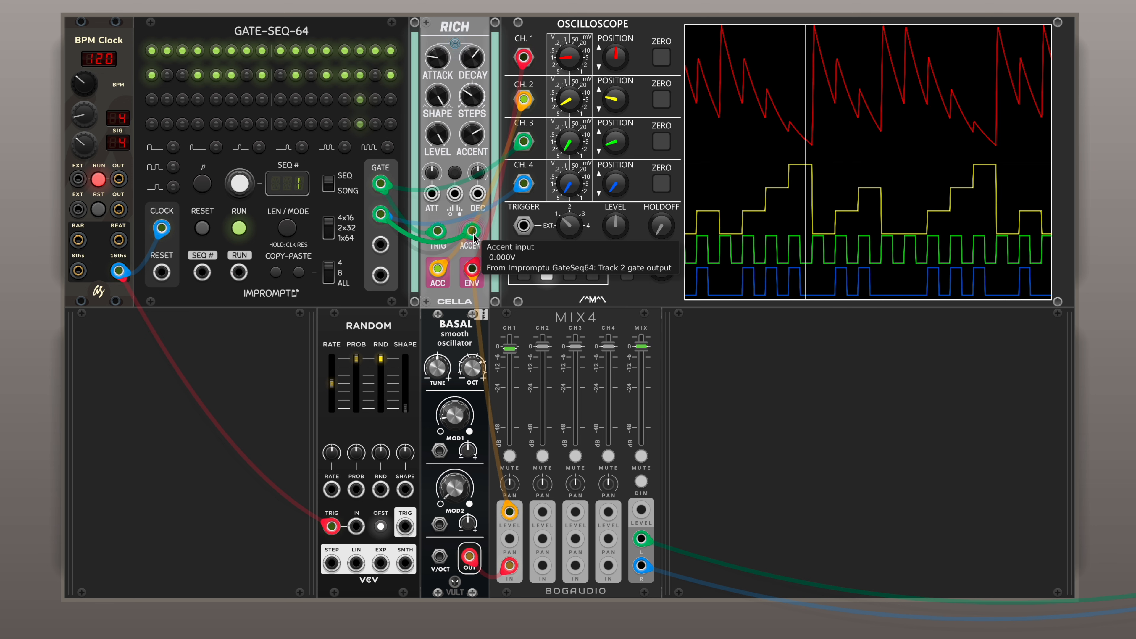
{"action": "left_click_drag", "start_coordinate": [476, 236], "coordinate": [417, 257]}
{"action": "left_click_drag", "start_coordinate": [435, 128], "coordinate": [435, 129]}
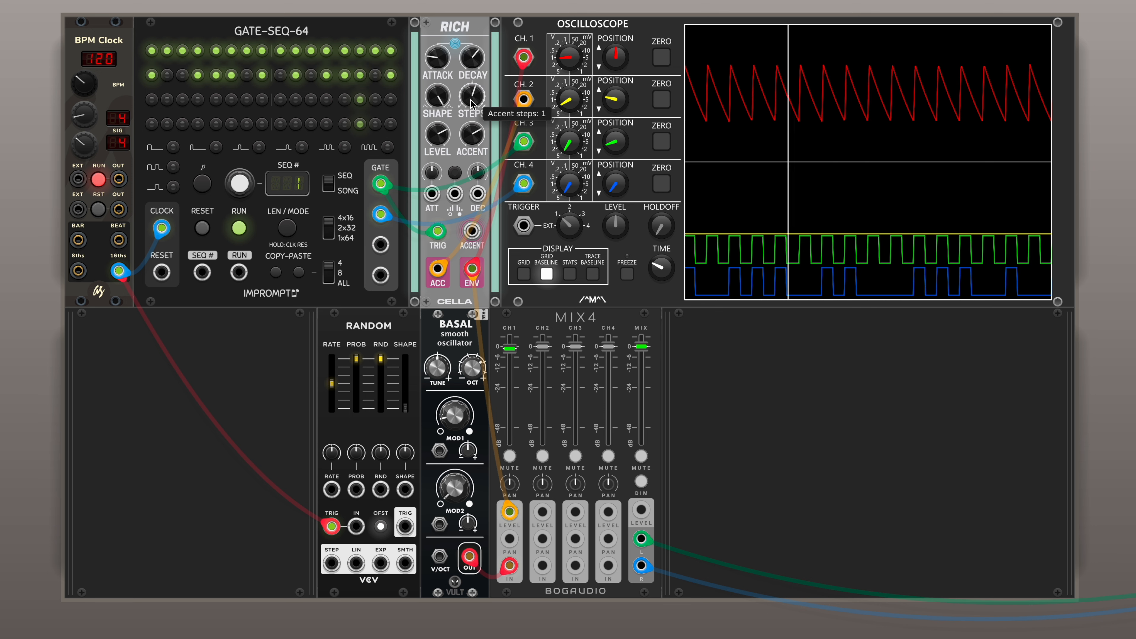
{"action": "left_click_drag", "start_coordinate": [472, 96], "coordinate": [472, 101]}
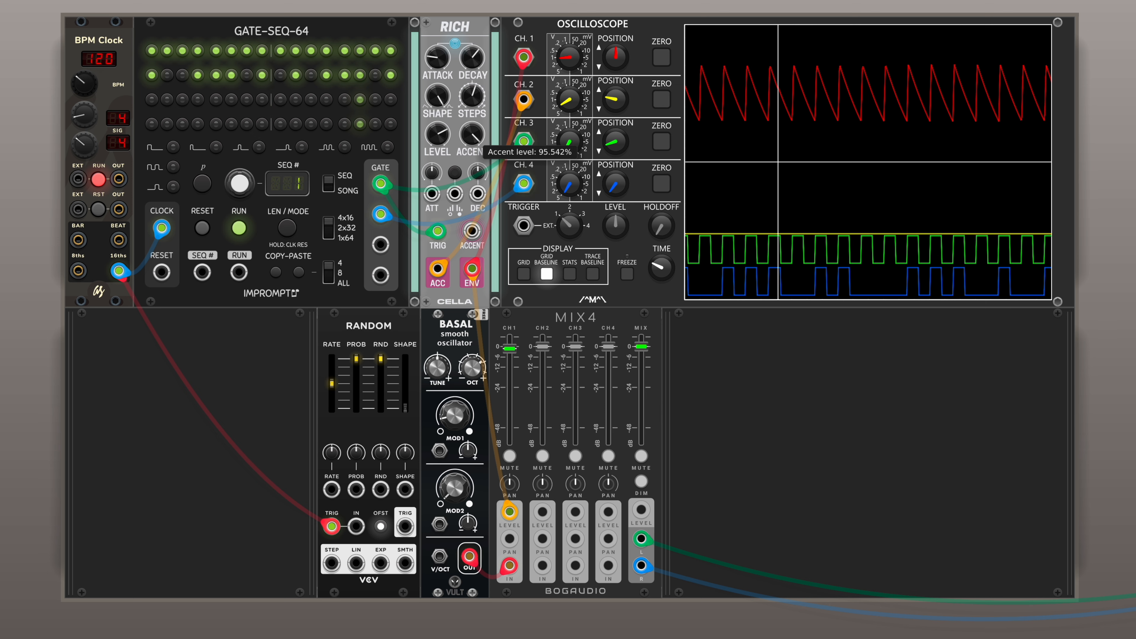
Patch the RANDOM module's STEP output into Rich's accent input and readjust the base level below the accent level
{"action": "left_click_drag", "start_coordinate": [471, 231], "coordinate": [332, 563]}
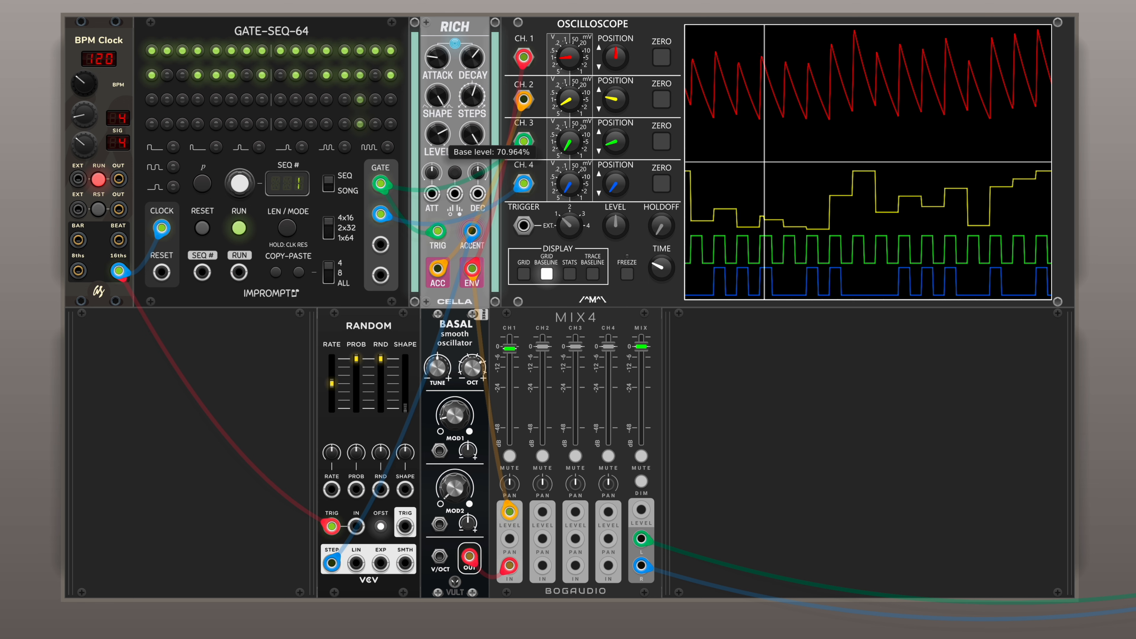
{"action": "left_click_drag", "start_coordinate": [443, 130], "coordinate": [443, 152]}
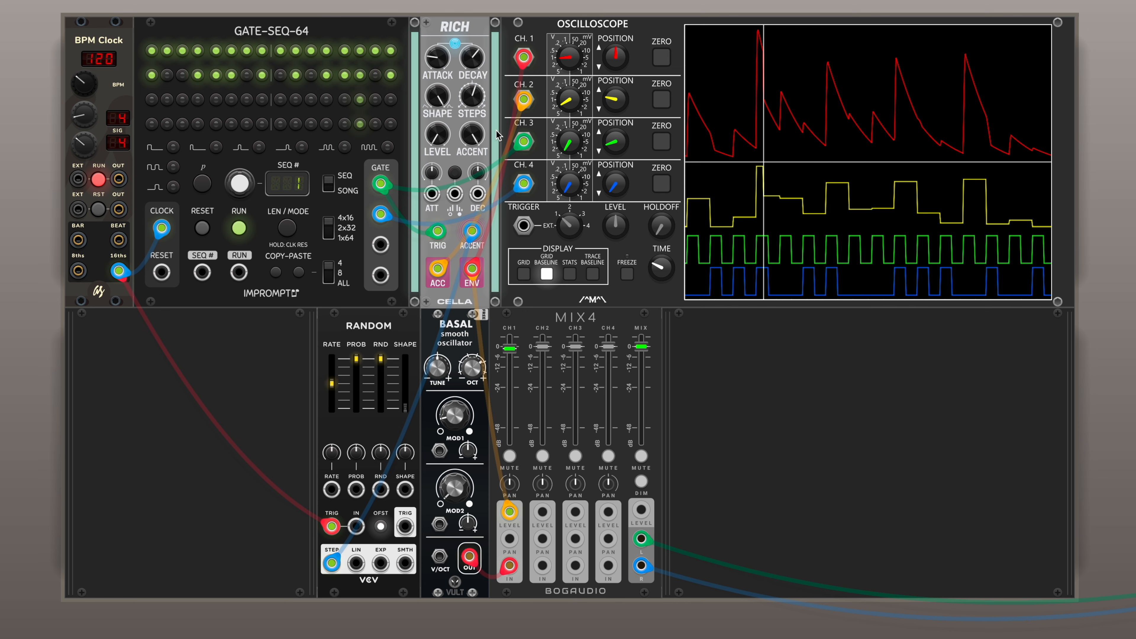
{"action": "scroll", "coordinate": [496, 131], "scroll_direction": "down", "scroll_amount": 1}
{"action": "left_click_drag", "start_coordinate": [434, 132], "coordinate": [470, 134]}
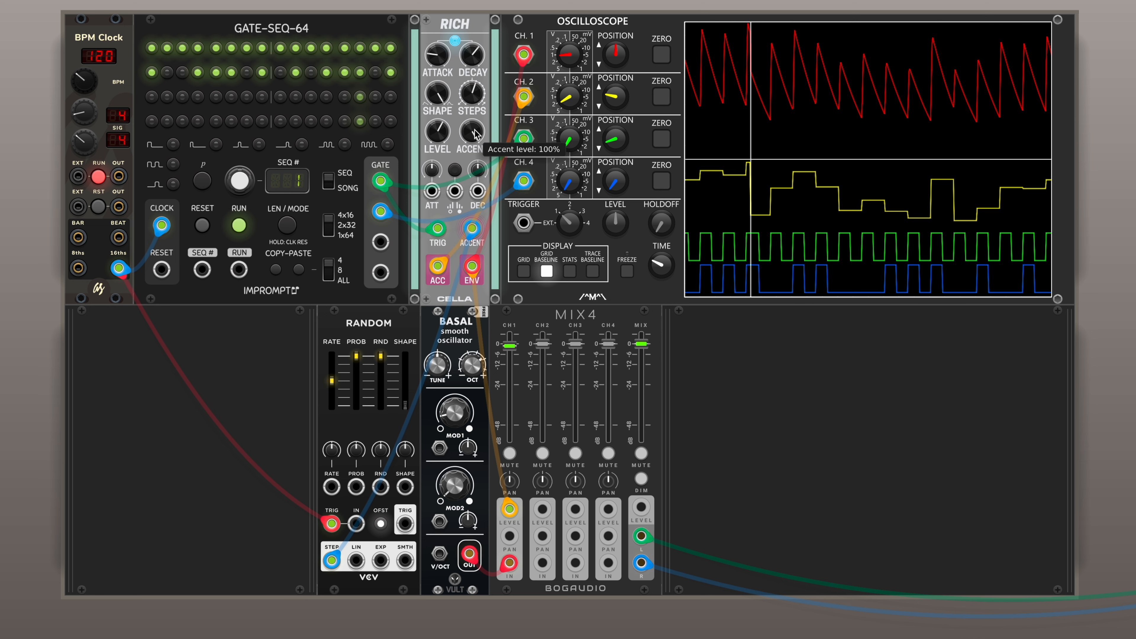
Lower Rich's accent level and raise the base level to about 79%
{"action": "left_click_drag", "start_coordinate": [472, 131], "coordinate": [472, 224]}
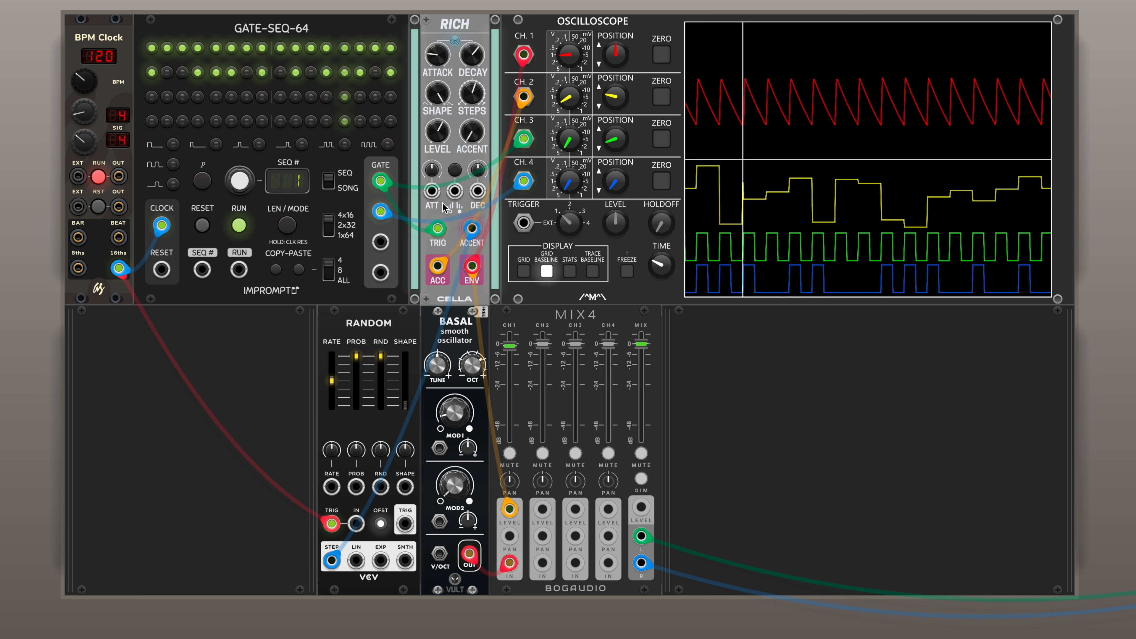
{"action": "mouse_move", "coordinate": [437, 269]}
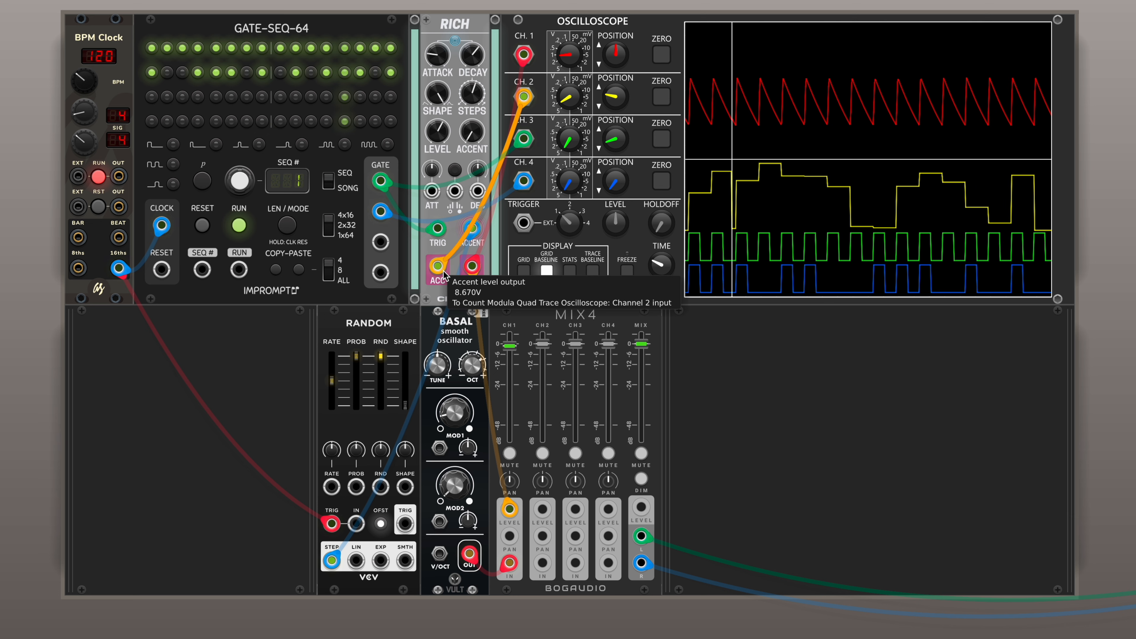
{"action": "left_click_drag", "start_coordinate": [438, 135], "coordinate": [439, 123]}
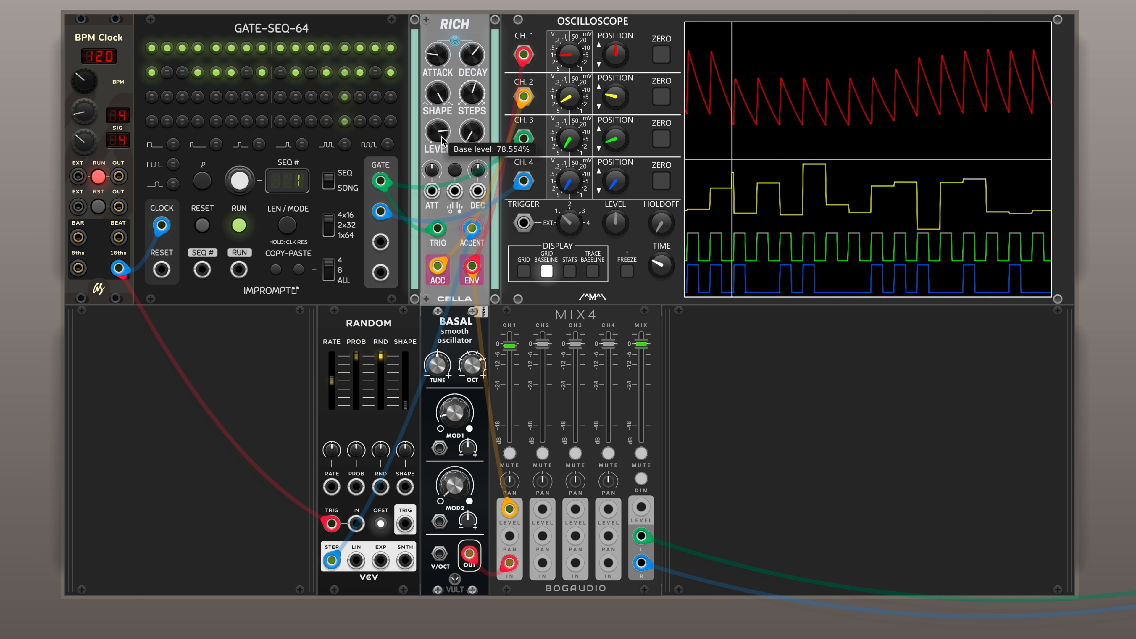
Patch Rich's accent level output into its decay input with Decay CV at 20%, and stop the clock
{"action": "left_click_drag", "start_coordinate": [478, 192], "coordinate": [439, 265]}
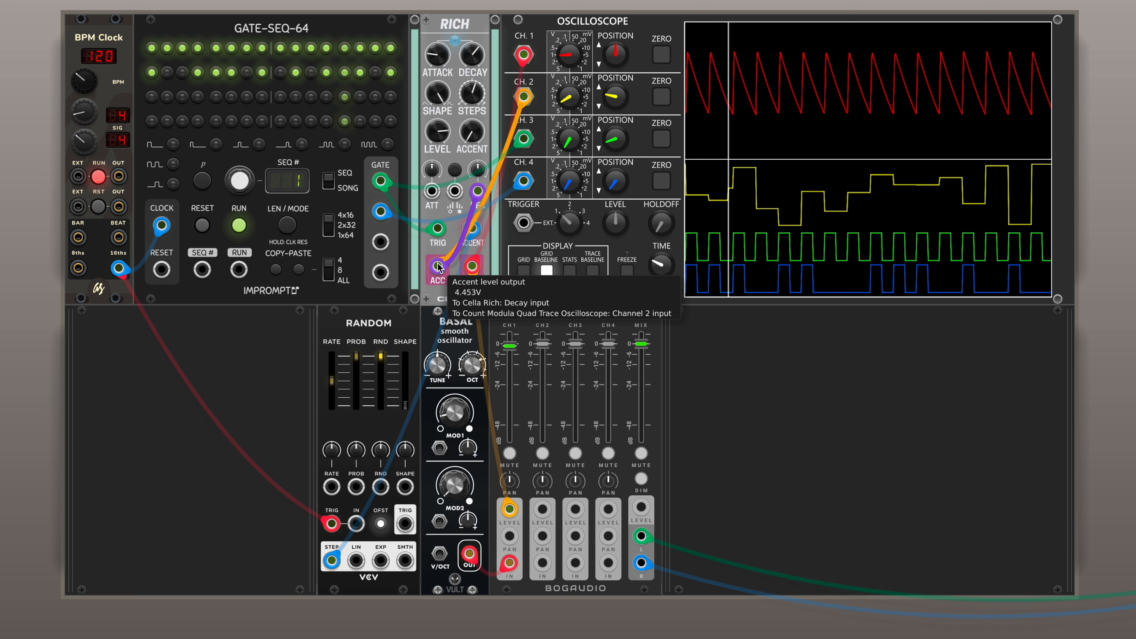
{"action": "left_click_drag", "start_coordinate": [480, 169], "coordinate": [481, 165]}
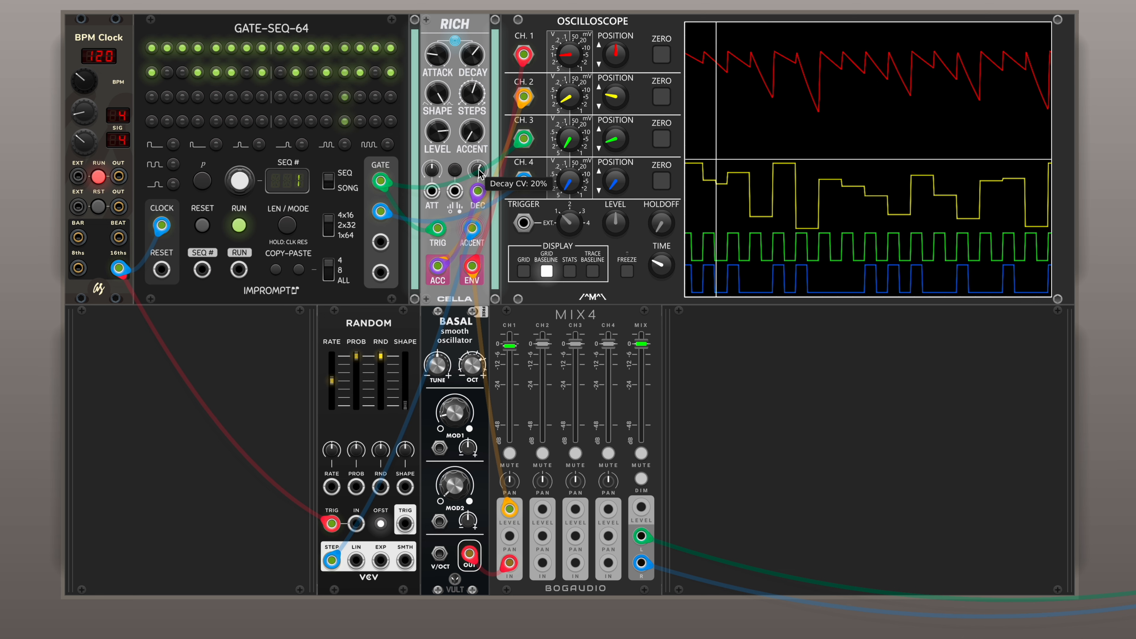
{"action": "left_click", "coordinate": [99, 177]}
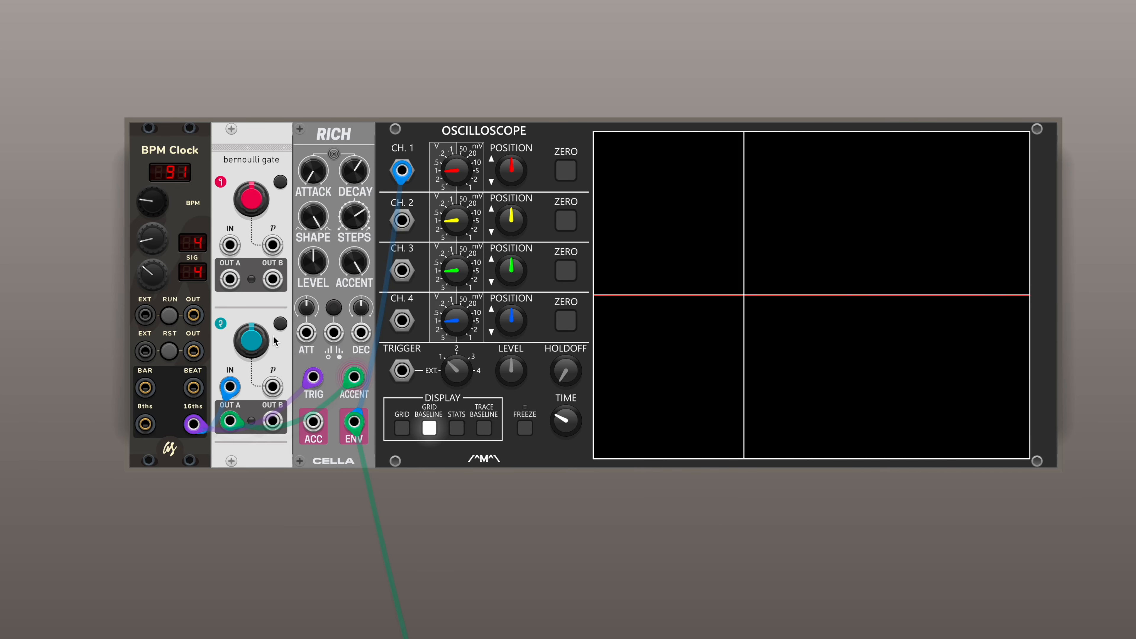
Run the clock in the Bernoulli gate patch to examine Rich's accented envelopes on the oscilloscope, and stop it
{"action": "left_click", "coordinate": [168, 316]}
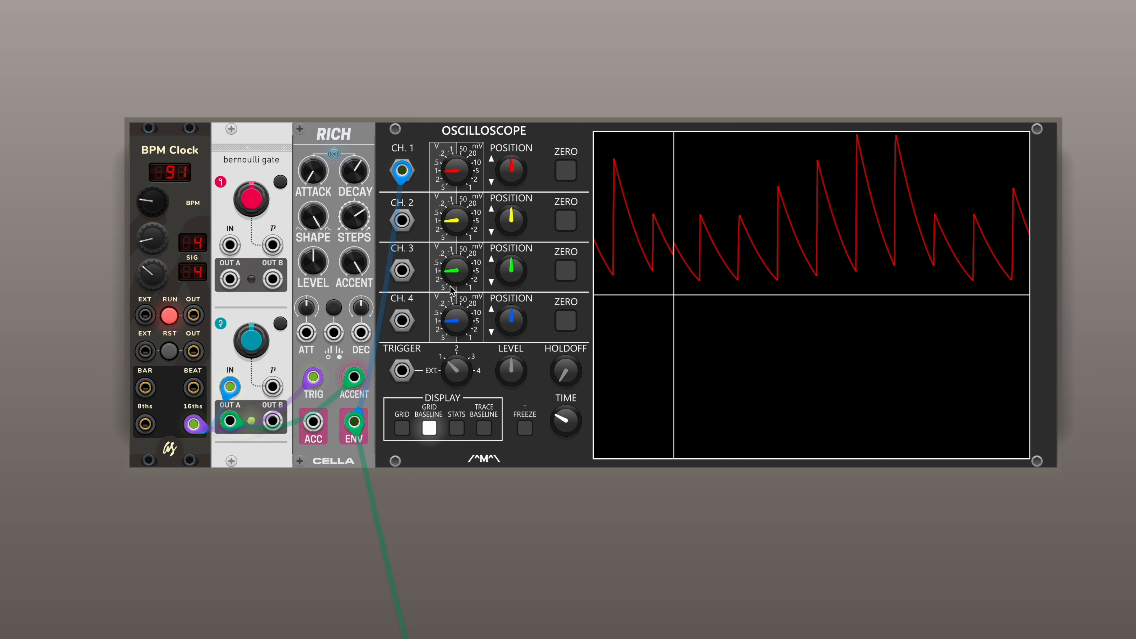
{"action": "left_click", "coordinate": [169, 315]}
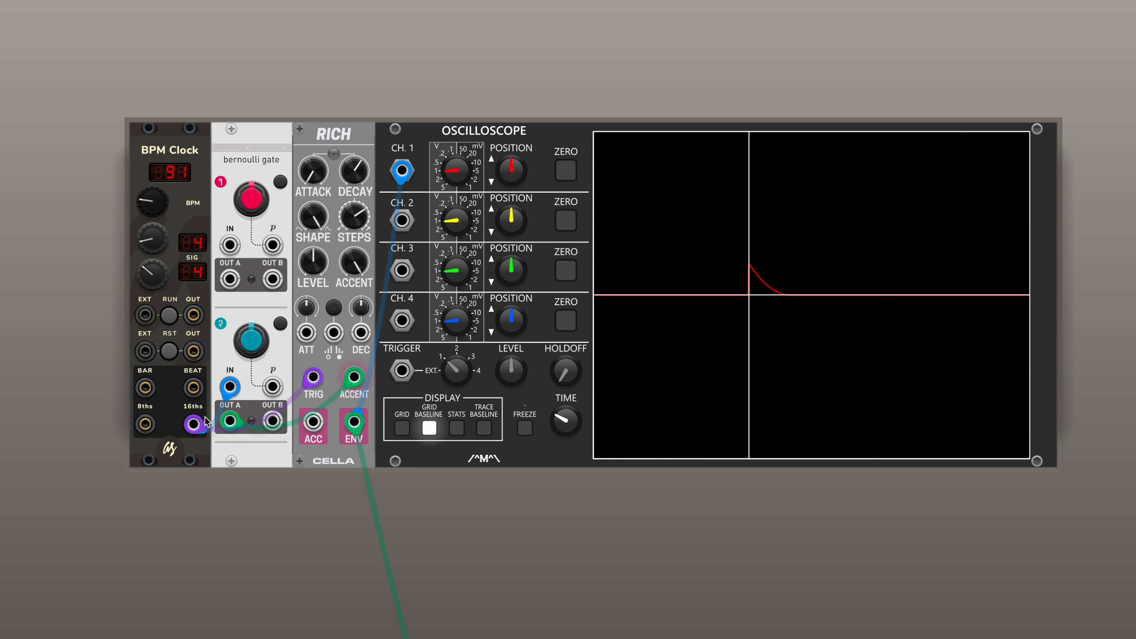